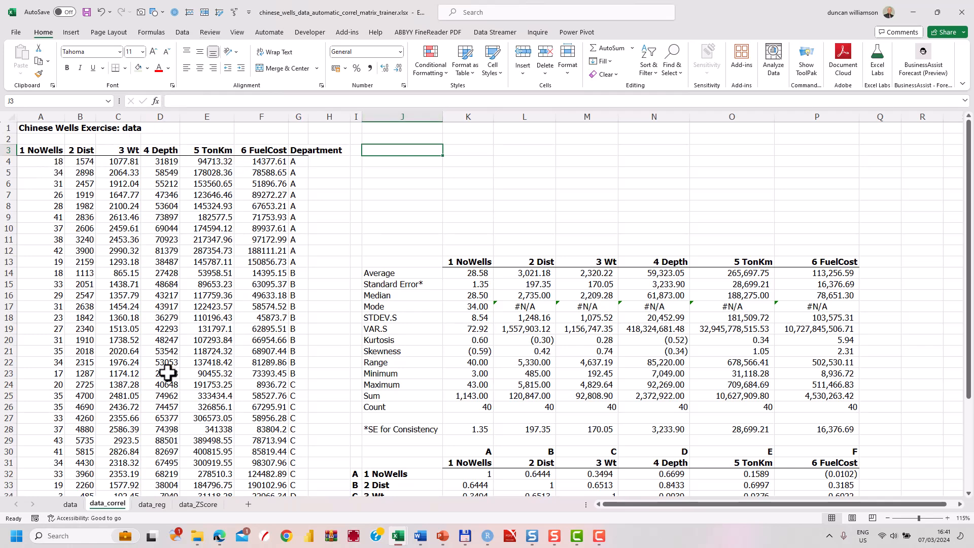
# Step: Start the Correlation tool from Data Analysis and set its input range to the six data columns, A3:F43
pyautogui.click(183, 33)
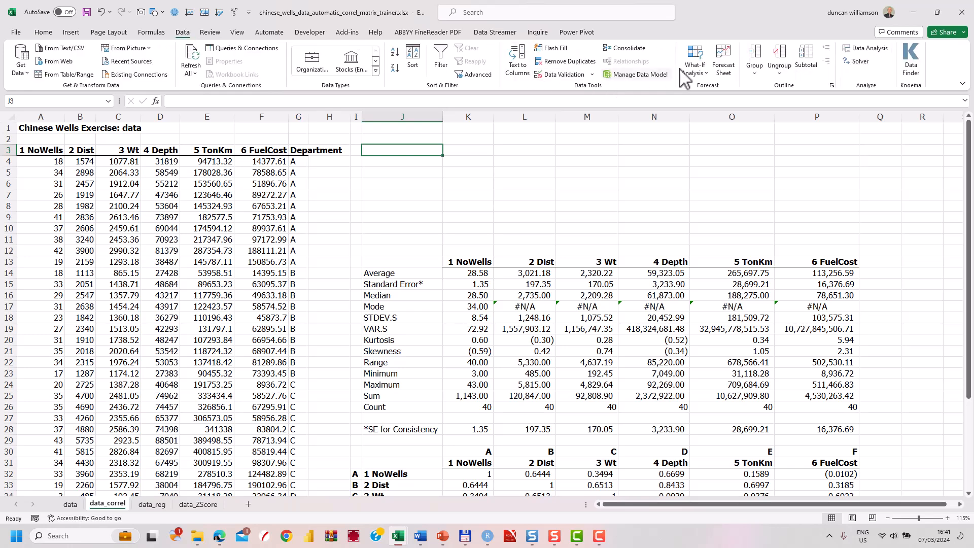
pyautogui.click(865, 49)
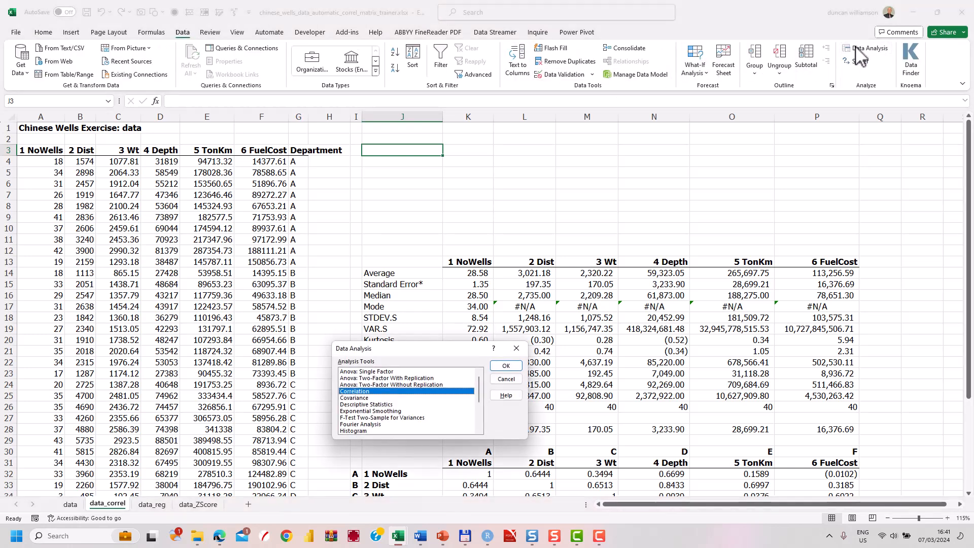
pyautogui.moveTo(417, 354); pyautogui.dragTo(458, 214)
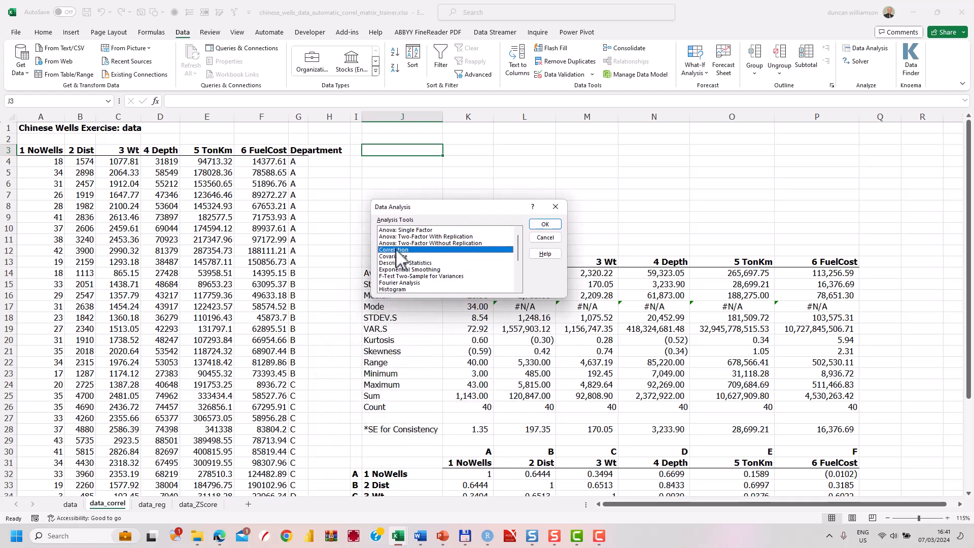
pyautogui.click(544, 225)
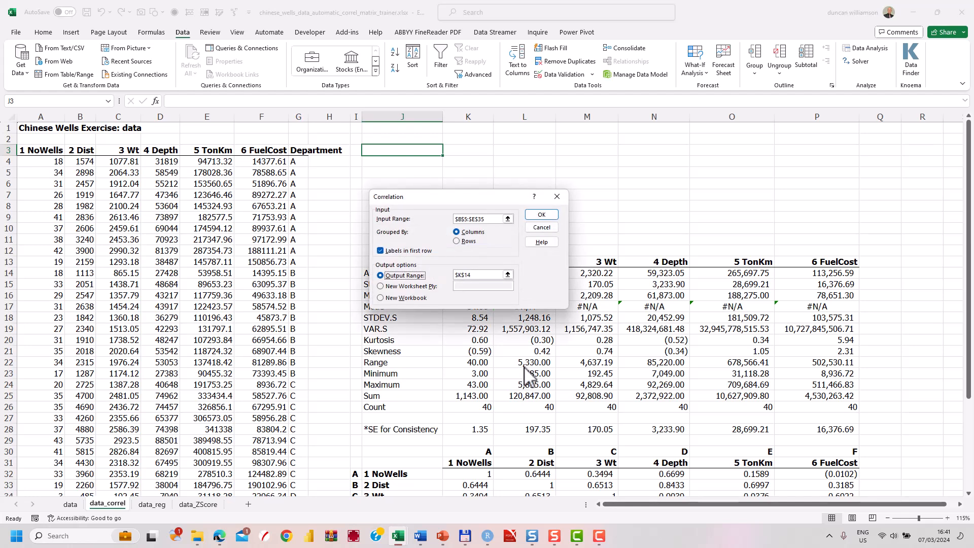
pyautogui.click(508, 219)
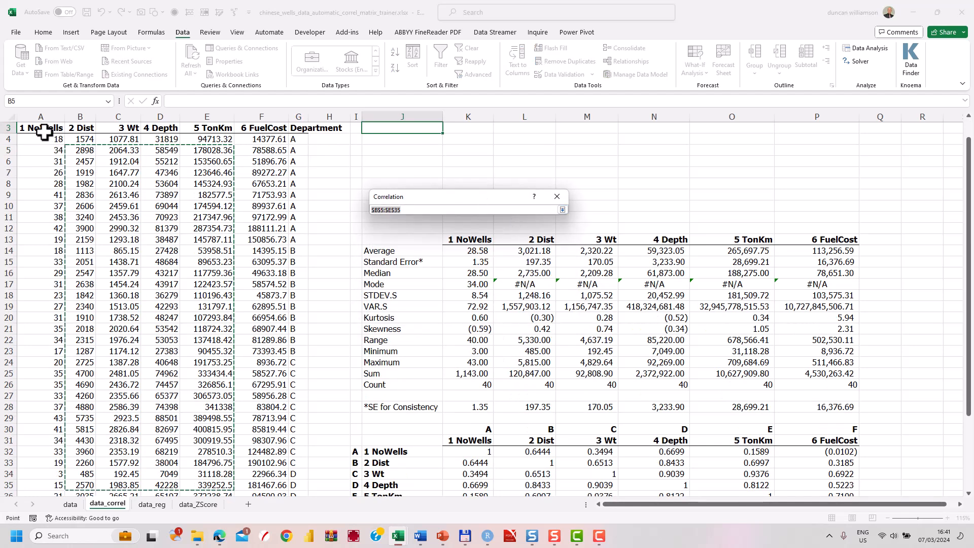
pyautogui.moveTo(37, 127); pyautogui.dragTo(260, 467)
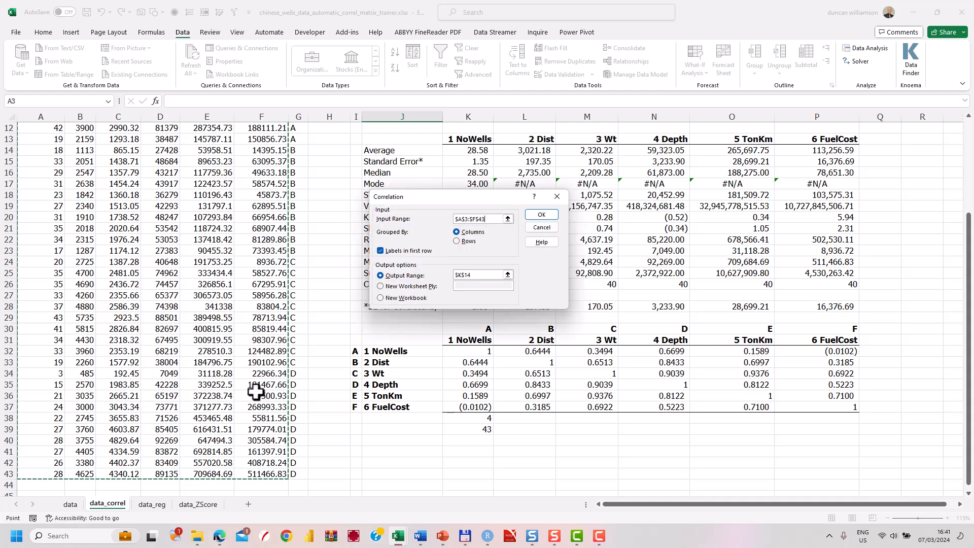
pyautogui.scroll(4, 252, 364)
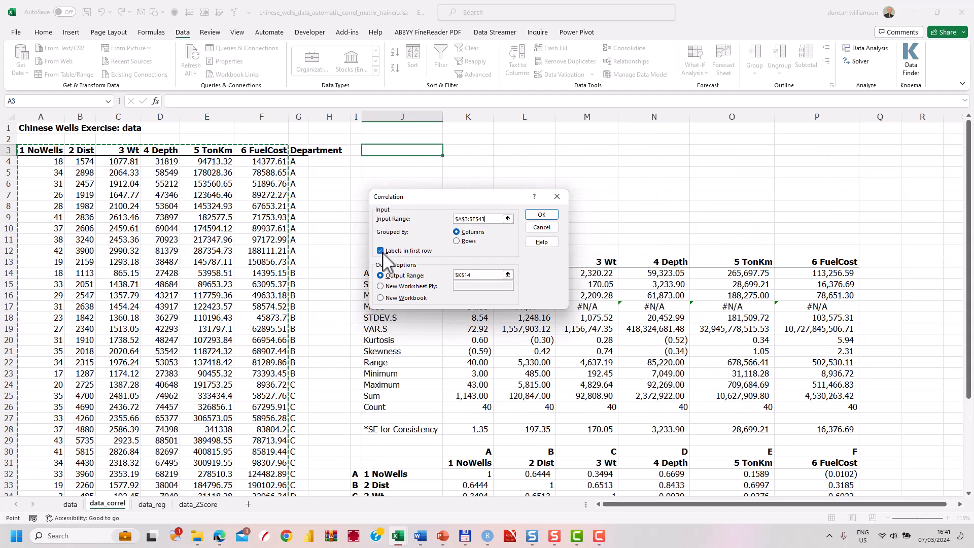
# Step: Set the correlation output range to cell J3 and generate the matrix
pyautogui.click(508, 274)
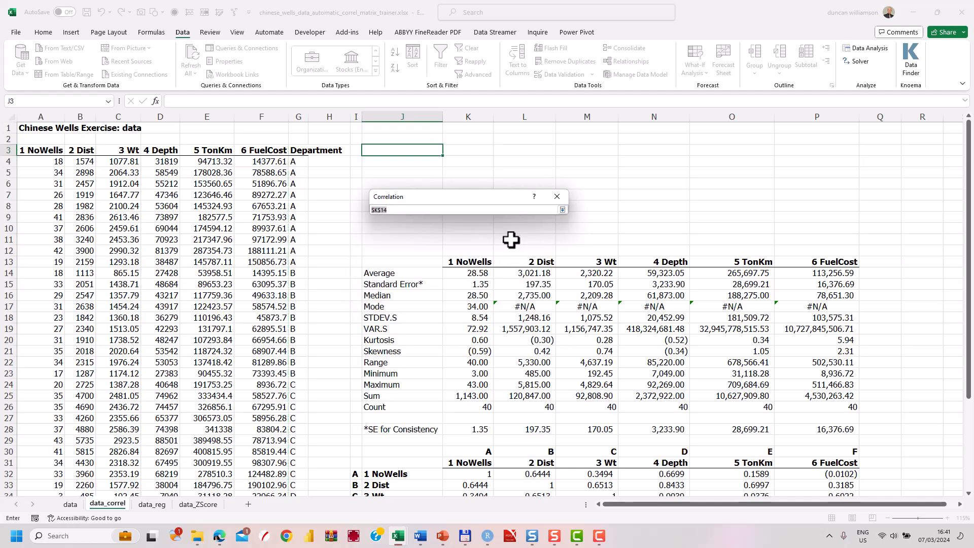
pyautogui.click(412, 153)
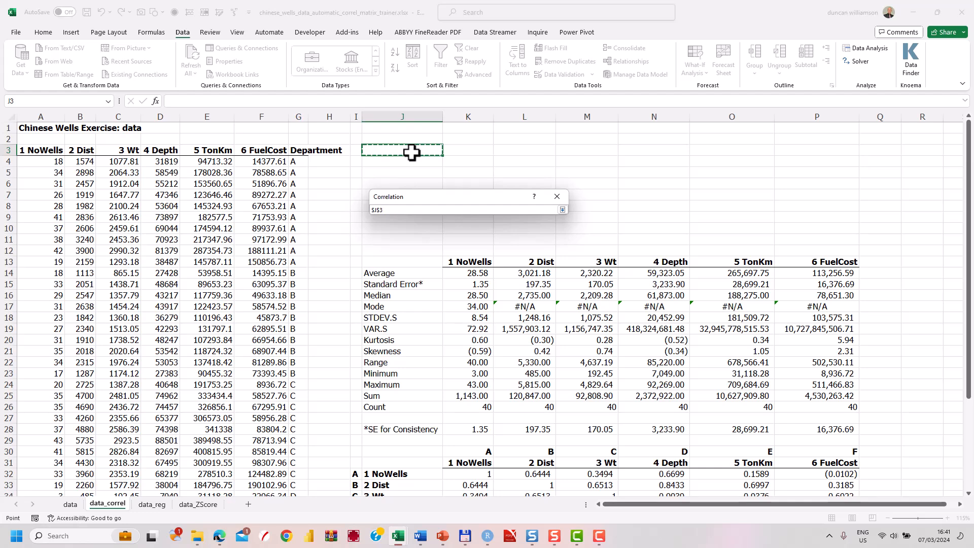
pyautogui.press('Return')
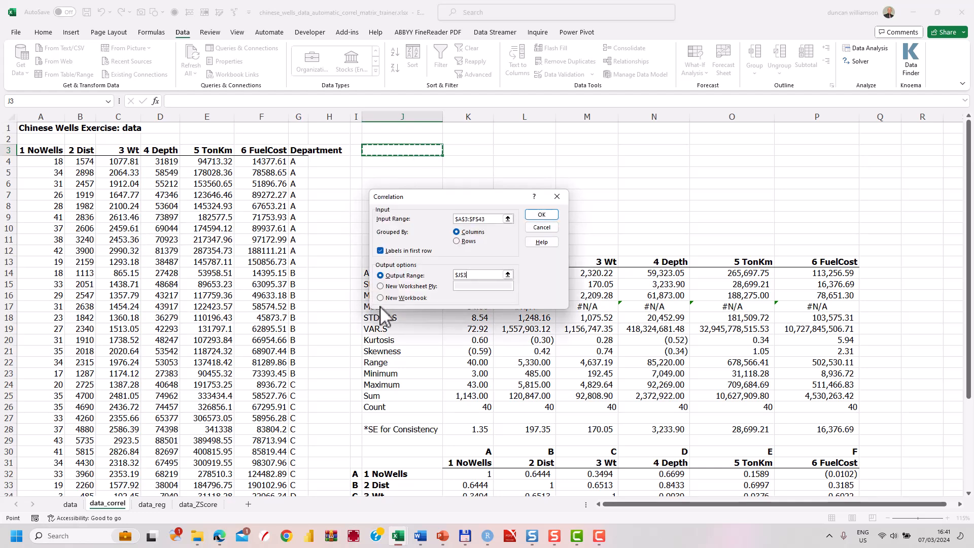
pyautogui.click(546, 215)
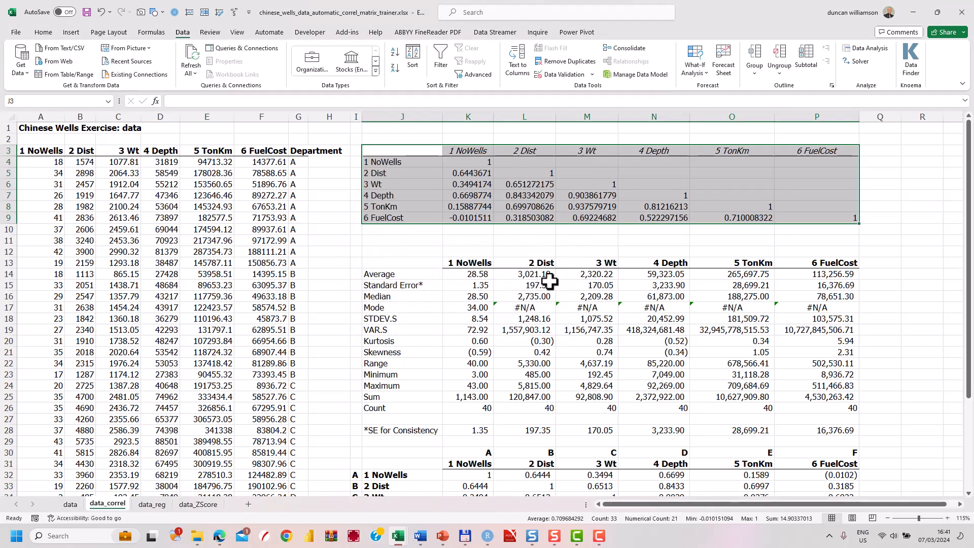
# Step: Format the coefficients below the diagonal of the new correlation matrix in comma style with four decimals
pyautogui.moveTo(456, 174); pyautogui.dragTo(455, 221)
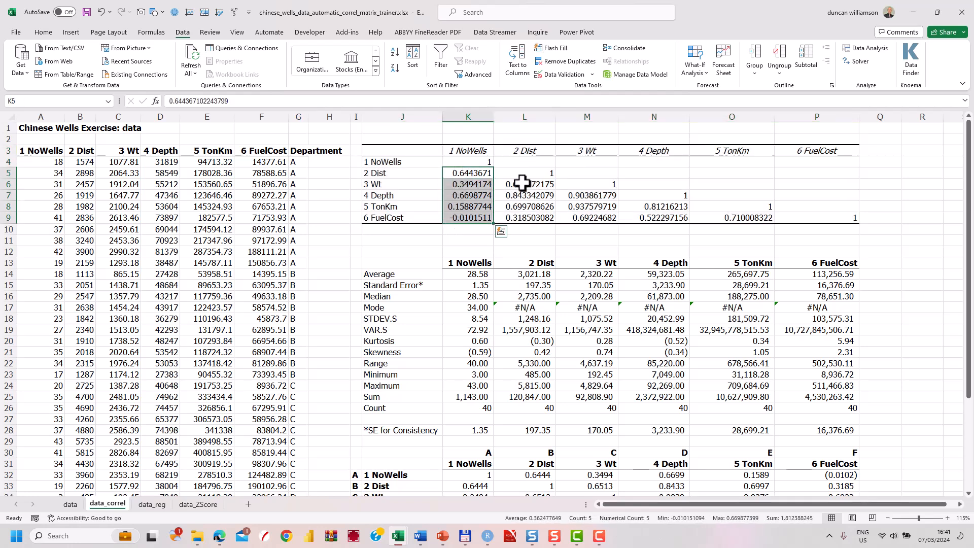
pyautogui.moveTo(523, 184); pyautogui.dragTo(570, 215)
pyautogui.keyDown('ctrl'); pyautogui.moveTo(642, 203); pyautogui.dragTo(654, 218); pyautogui.keyUp('ctrl')
pyautogui.keyDown('ctrl'); pyautogui.click(721, 214); pyautogui.keyUp('ctrl')
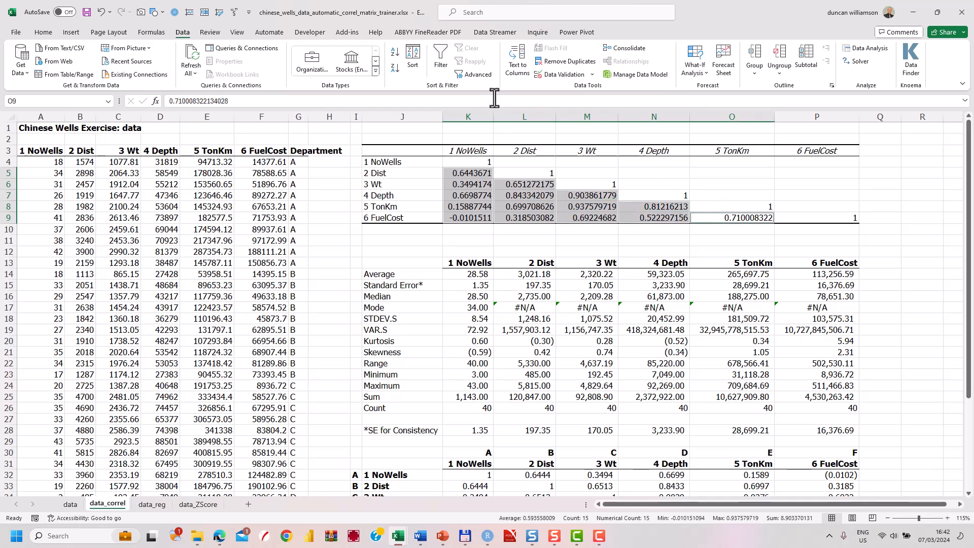
pyautogui.click(47, 32)
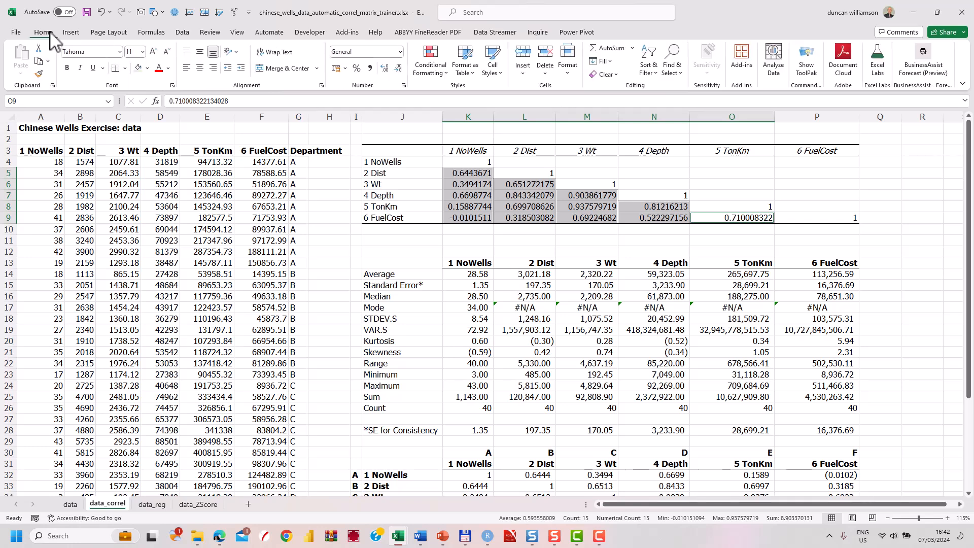
pyautogui.click(369, 68)
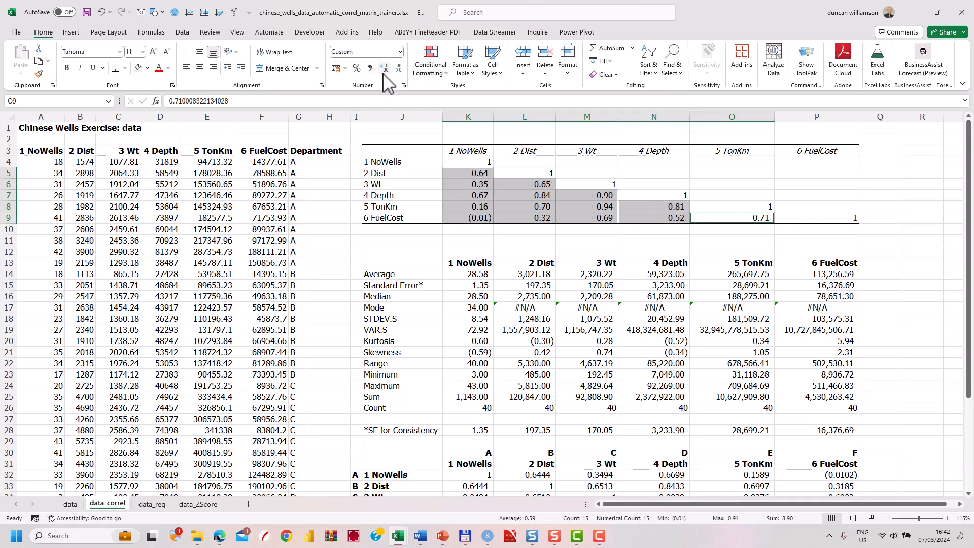
pyautogui.click(385, 68)
pyautogui.click(384, 68)
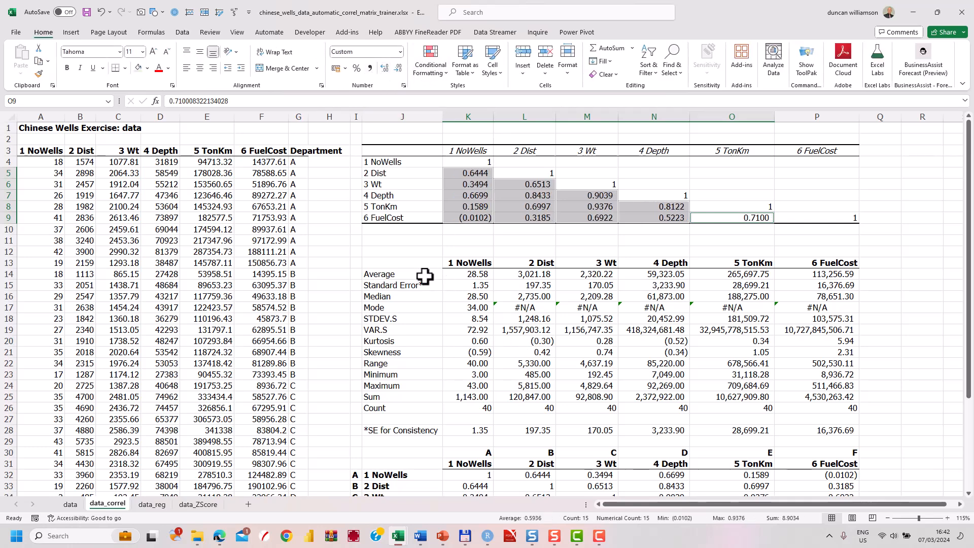
# Step: Test whether the generated matrix updates by changing the first NoWells value in A4 to 9999, and undo the change
pyautogui.click(403, 240)
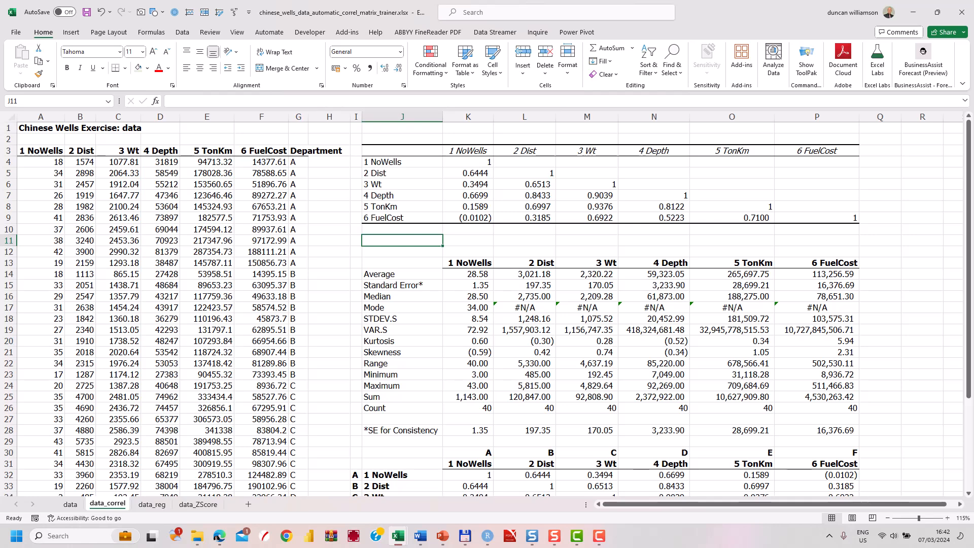
pyautogui.hotkey('ctrl', 'Home')
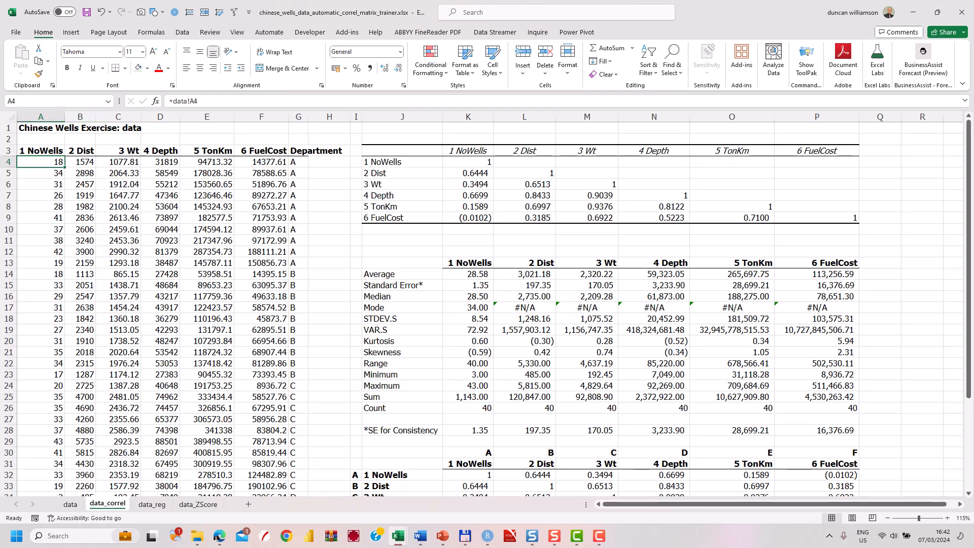
pyautogui.write('9999')
pyautogui.press('Return')
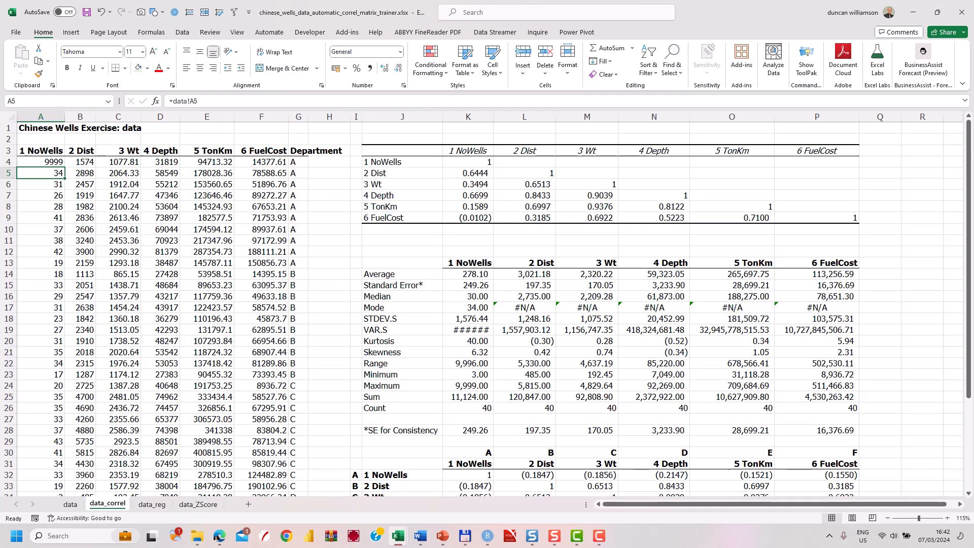
pyautogui.hotkey('ctrl', 'z')
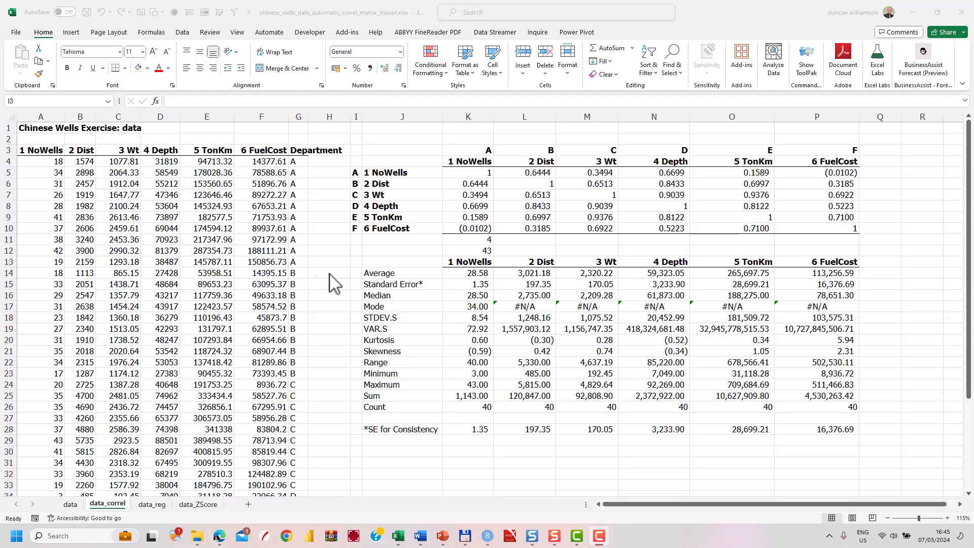
# Step: Examine the extent of the data rows and the two INDIRECT references in the CORREL formula in cell K5, leaving it unedited
pyautogui.scroll(-6, 147, 309)
pyautogui.scroll(-5, 134, 312)
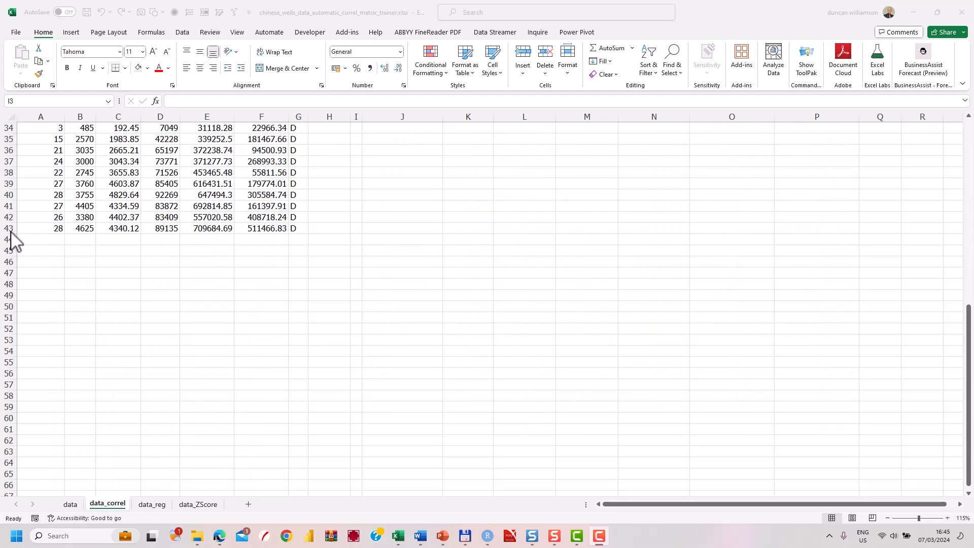
pyautogui.scroll(10, 38, 264)
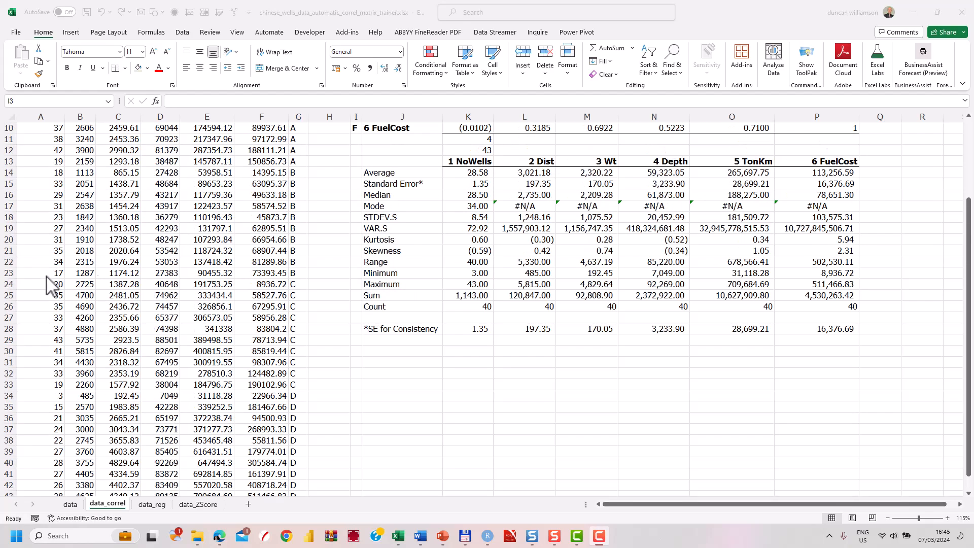
pyautogui.doubleClick(469, 190)
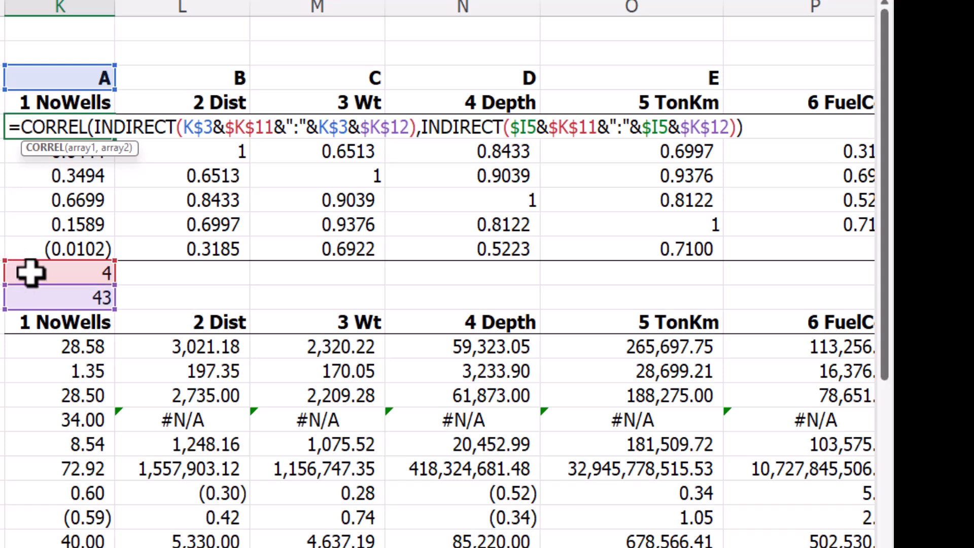
pyautogui.moveTo(183, 129); pyautogui.dragTo(274, 129)
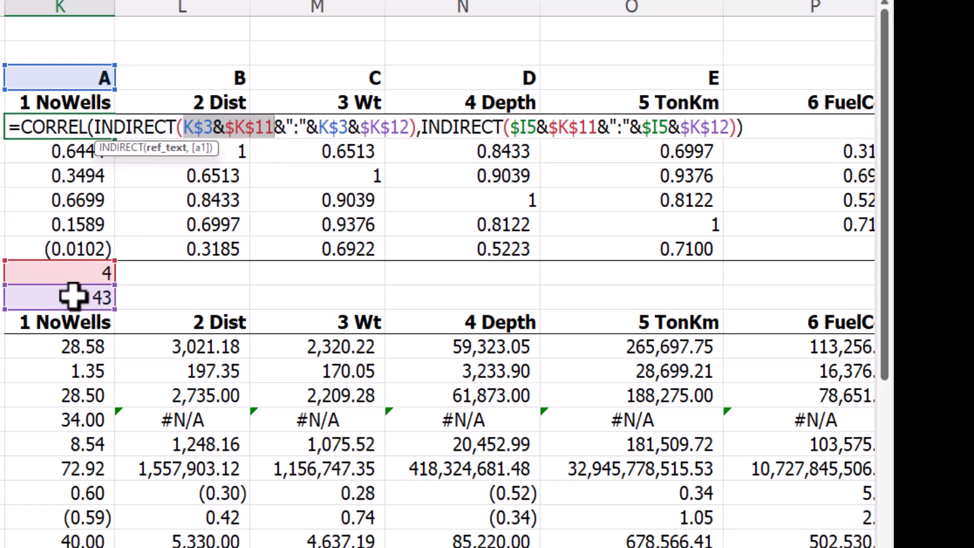
pyautogui.click(320, 127)
pyautogui.moveTo(319, 127); pyautogui.dragTo(408, 133)
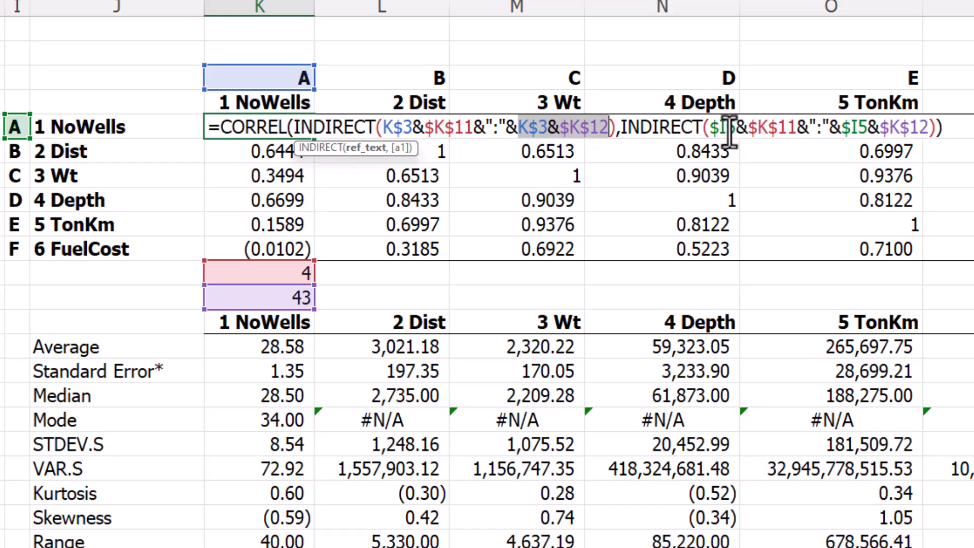
pyautogui.moveTo(710, 127); pyautogui.dragTo(924, 142)
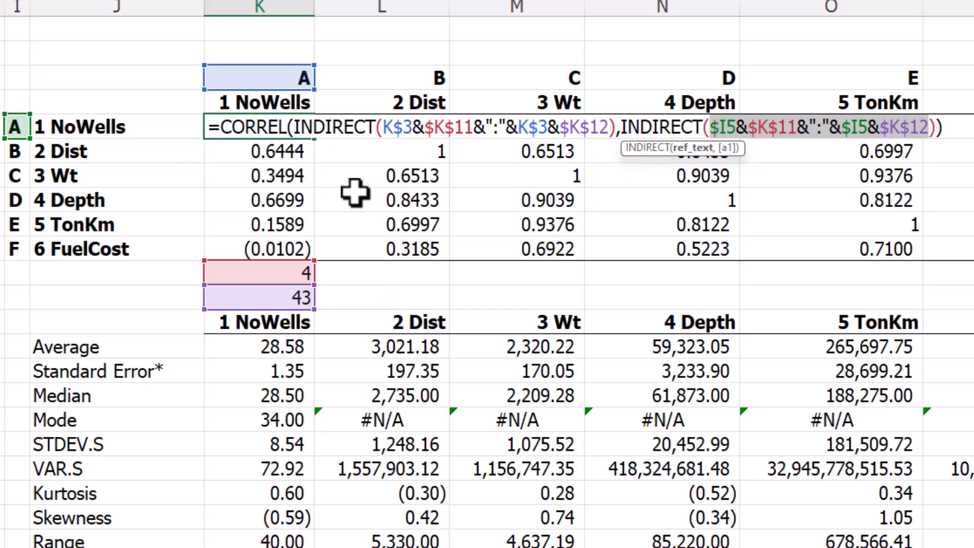
pyautogui.press('Escape')
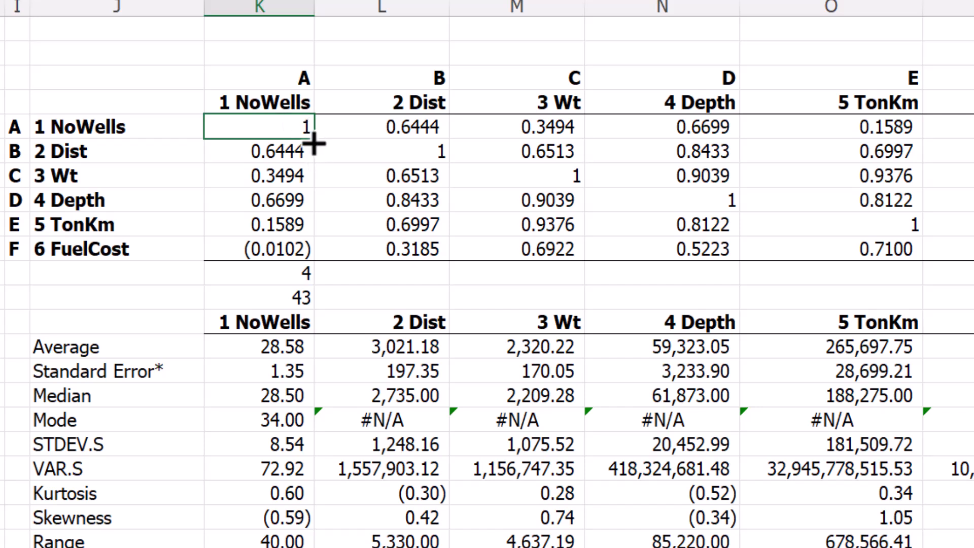
# Step: Fill the correlation formula from K5 across K5:P10 and format the coefficients in comma style with four decimals
pyautogui.moveTo(315, 151); pyautogui.dragTo(941, 211)
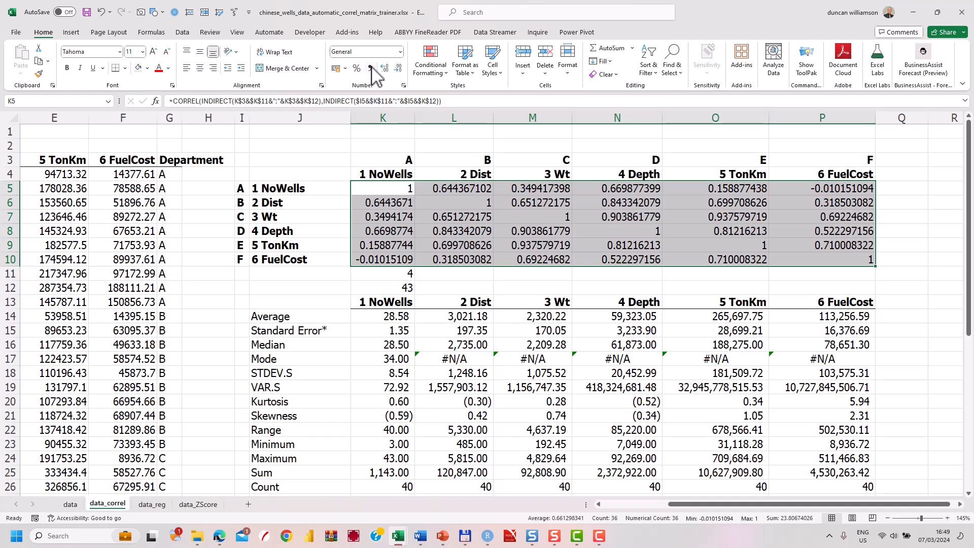
pyautogui.click(370, 68)
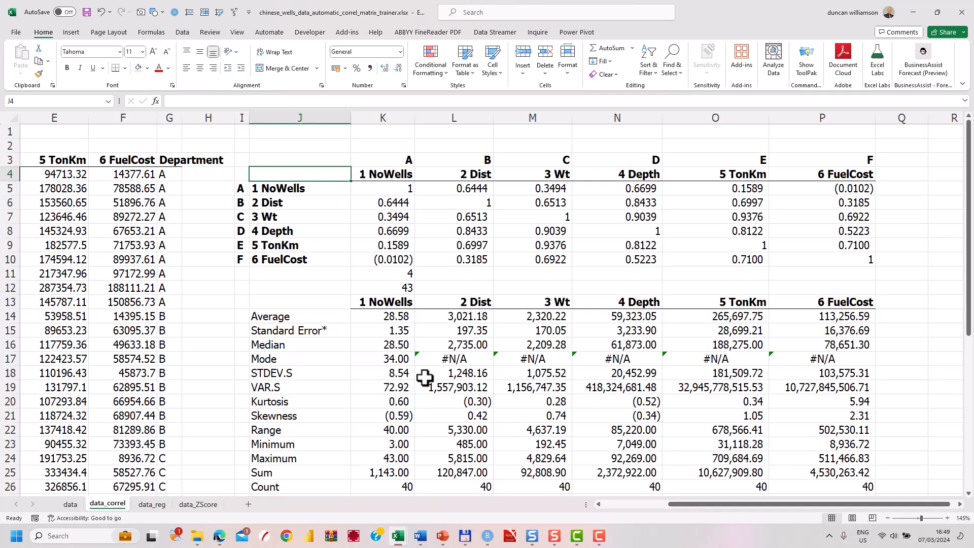
# Step: Test the formula-driven correlation matrix by entering 9999 in A4, and undo the entry
pyautogui.click(124, 175)
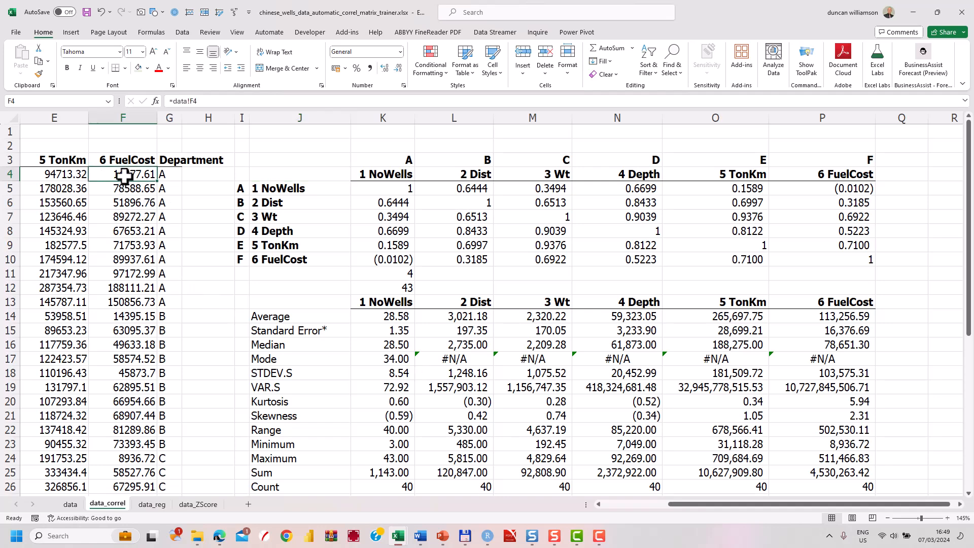
pyautogui.press('Home')
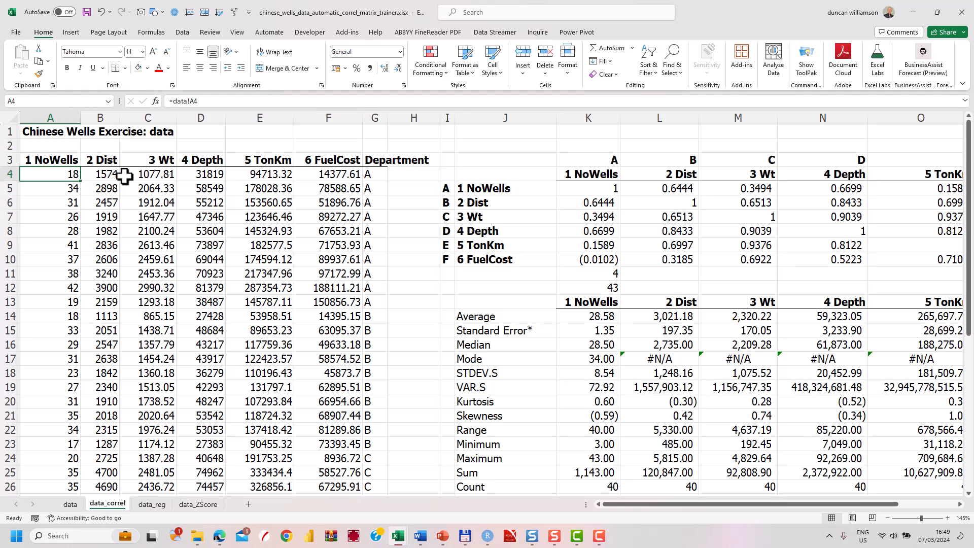
pyautogui.write('9999')
pyautogui.press('Return')
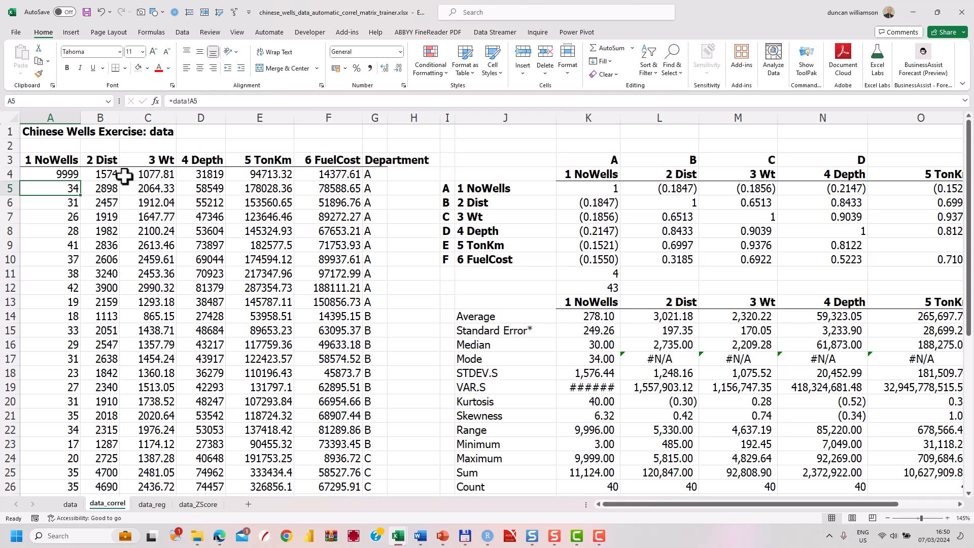
pyautogui.hotkey('ctrl', 'z')
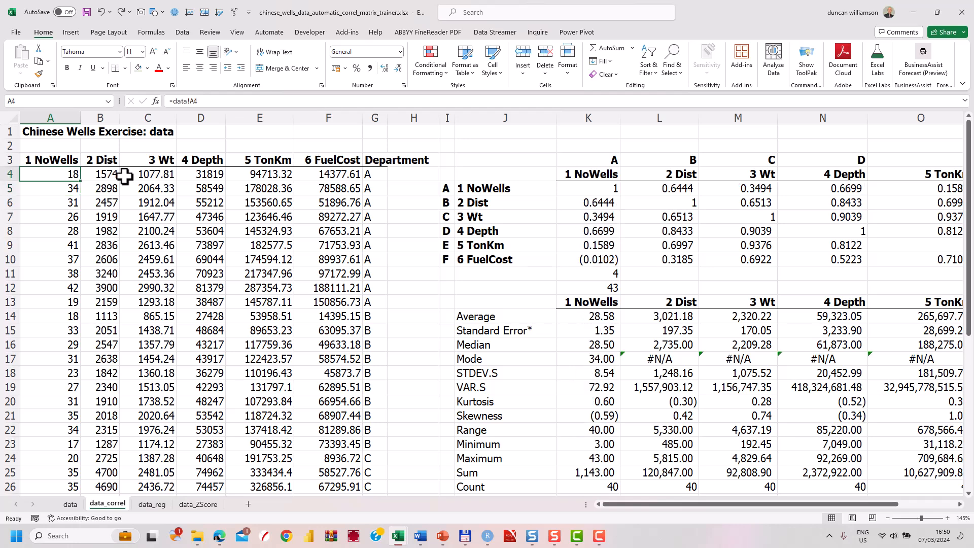